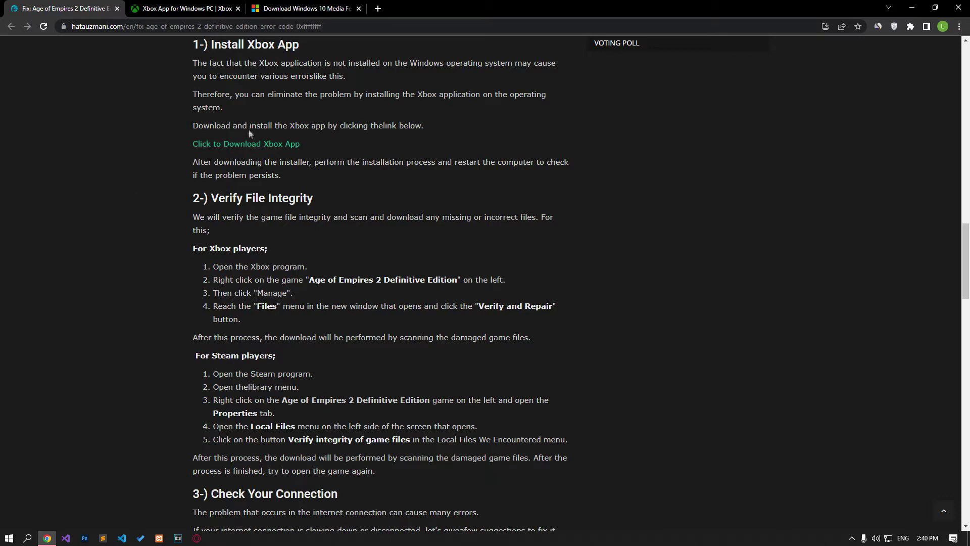
Download XboxInstaller.exe from the Xbox website and run it to install the Xbox app
click(199, 6)
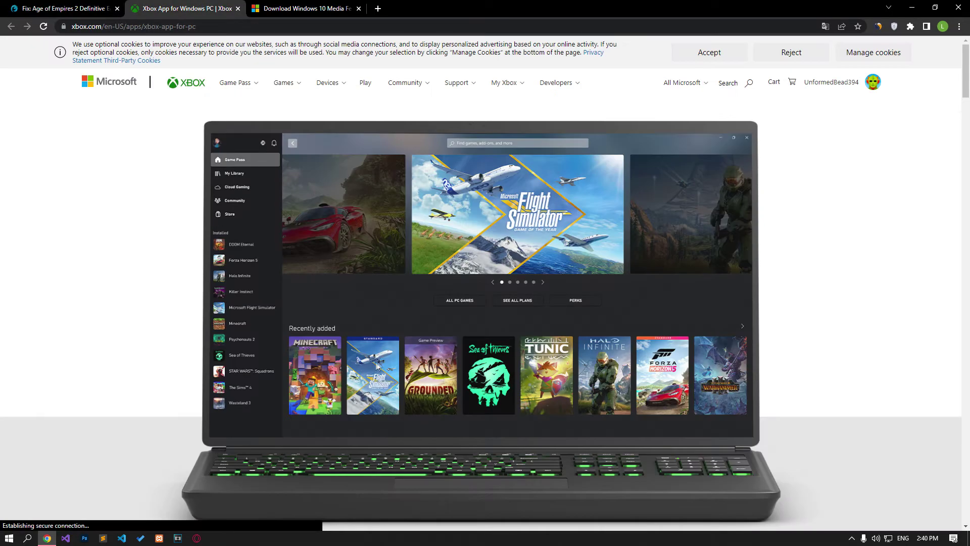
scroll(480, 304, down, 8)
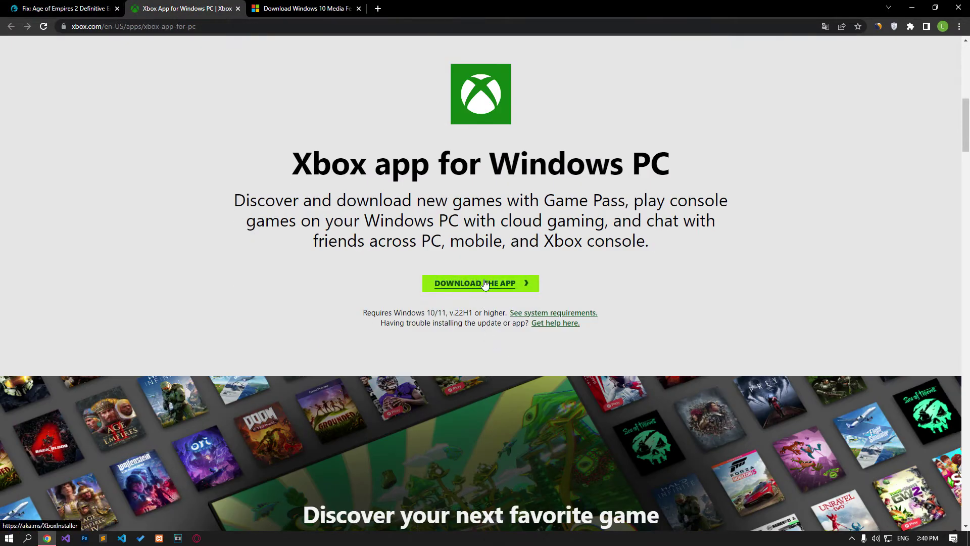
click(483, 284)
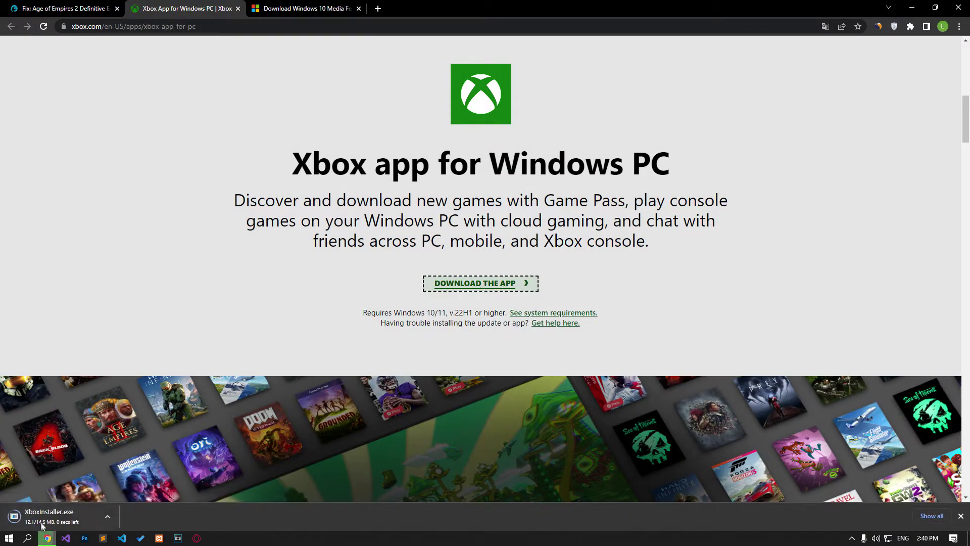
click(48, 517)
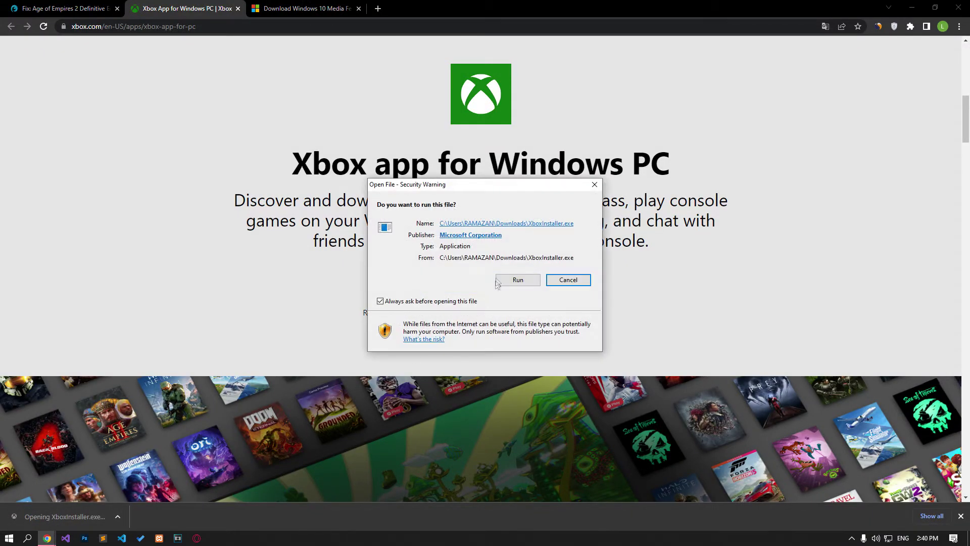
click(521, 281)
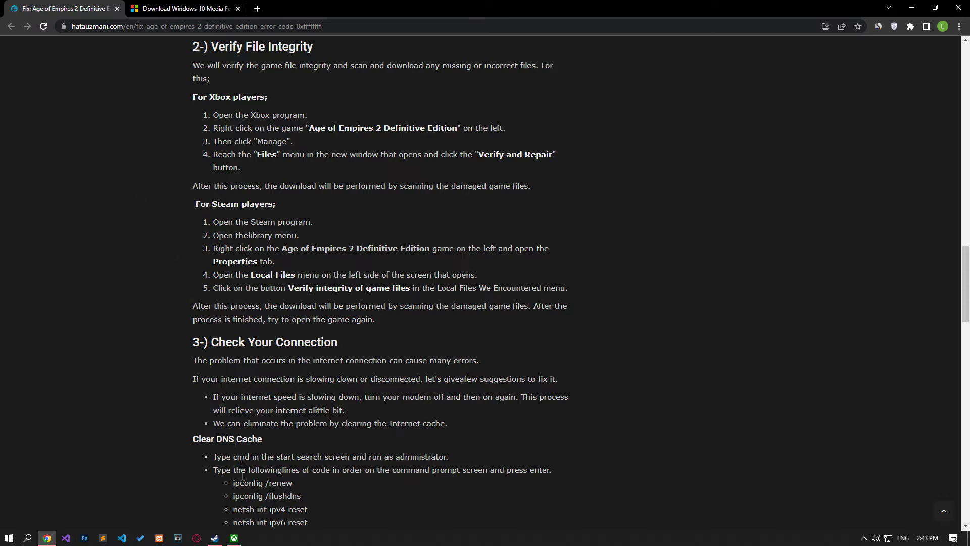
Open Minecraft Launcher's Manage > Files options in the Xbox app, then switch to Steam
click(234, 538)
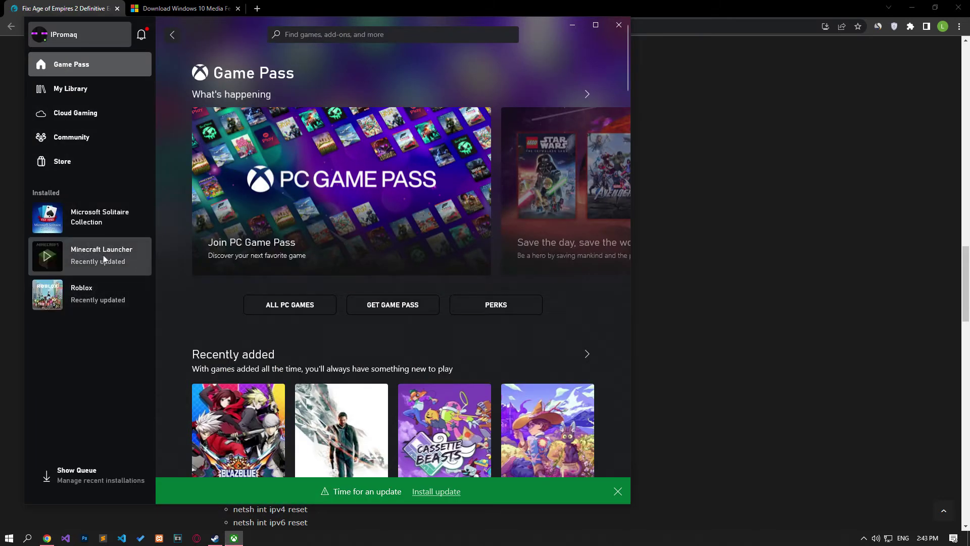
right_click(74, 257)
click(64, 332)
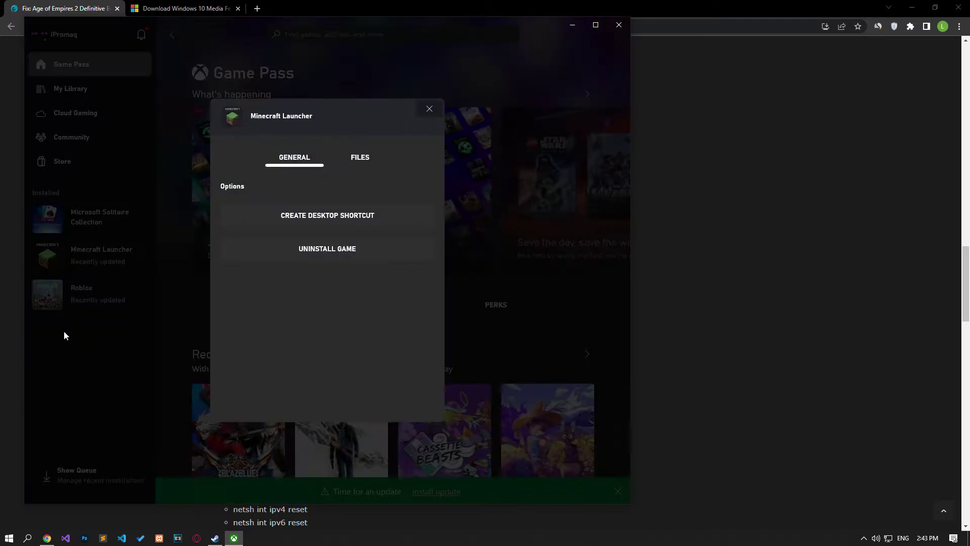
click(360, 157)
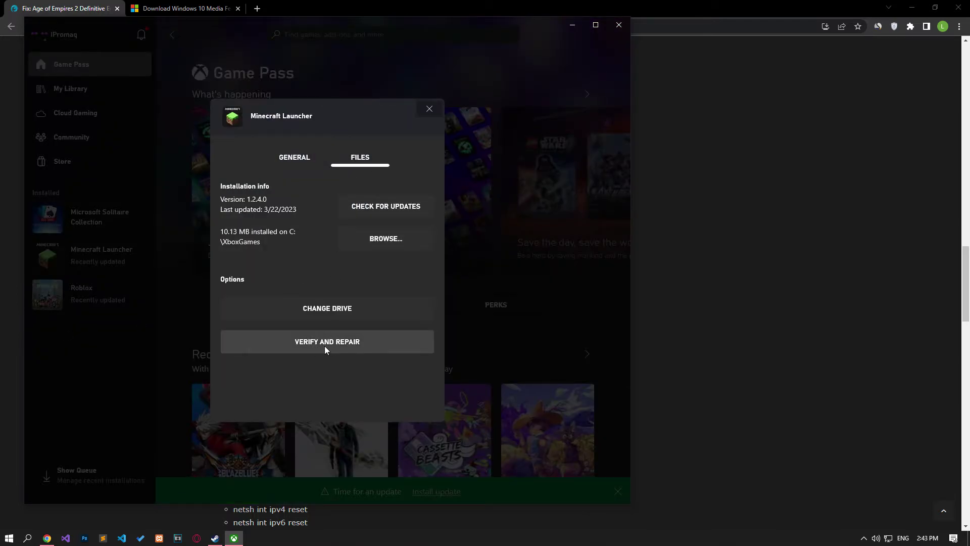
click(215, 538)
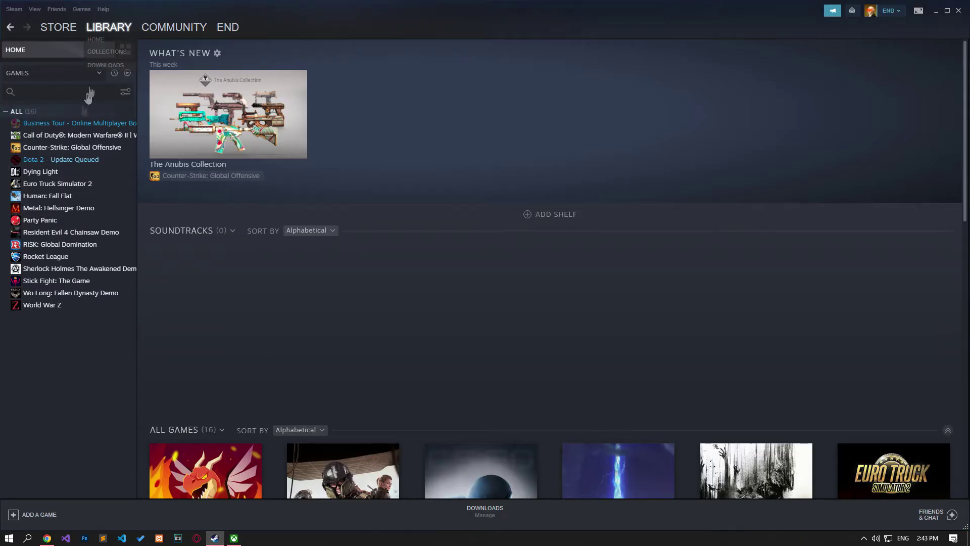
Open Euro Truck Simulator 2's Properties in Steam and go to Local Files
right_click(44, 182)
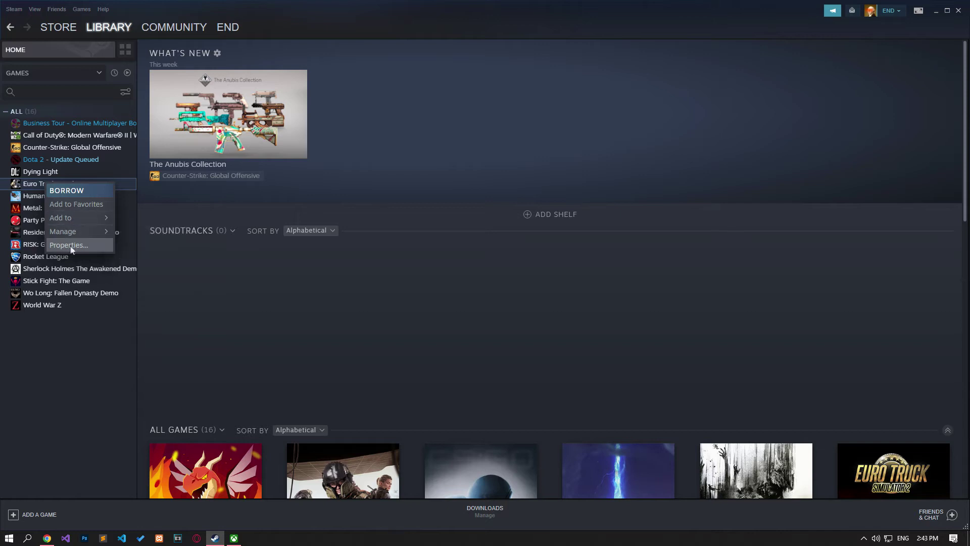
click(73, 249)
click(297, 198)
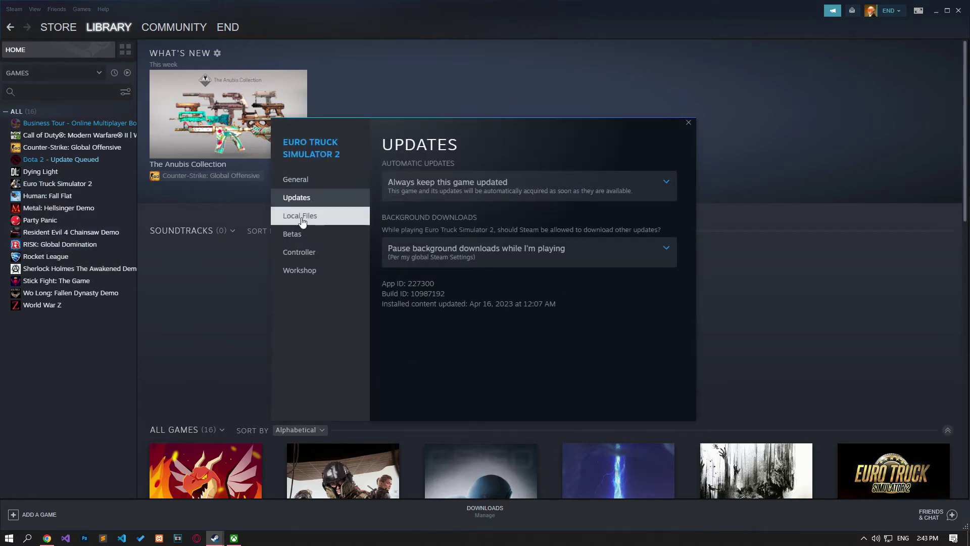
click(303, 216)
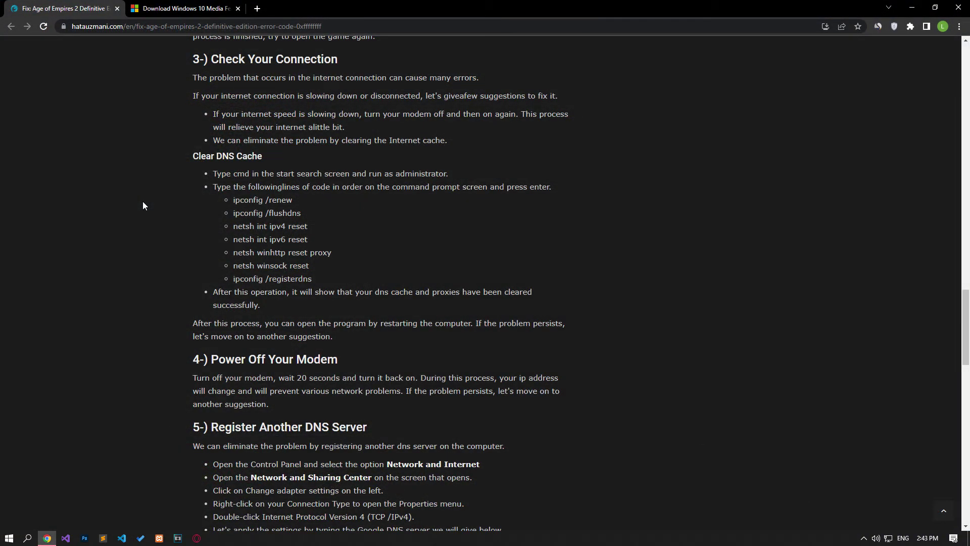
Open the Ethernet connection's properties via Control Panel's Network and Sharing Center
click(9, 538)
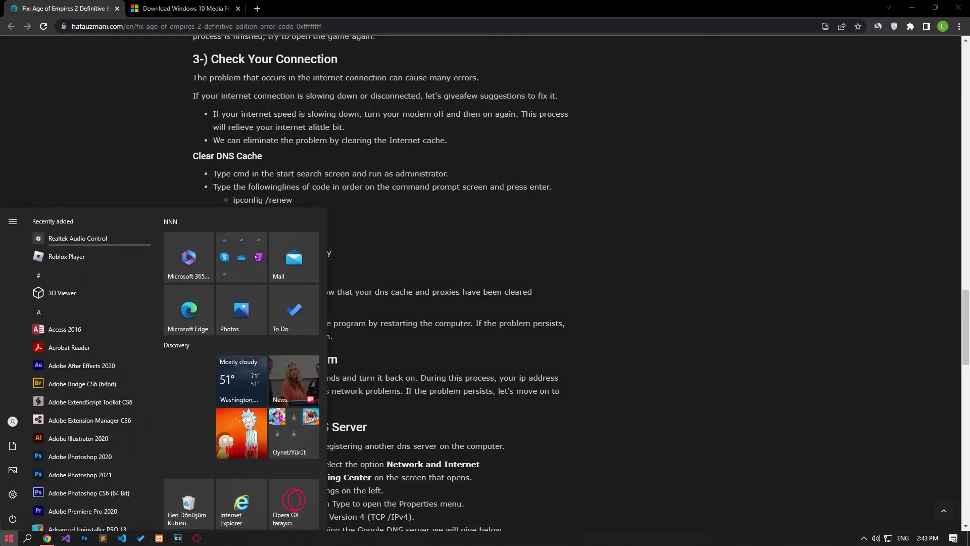
click(10, 537)
text(contro)
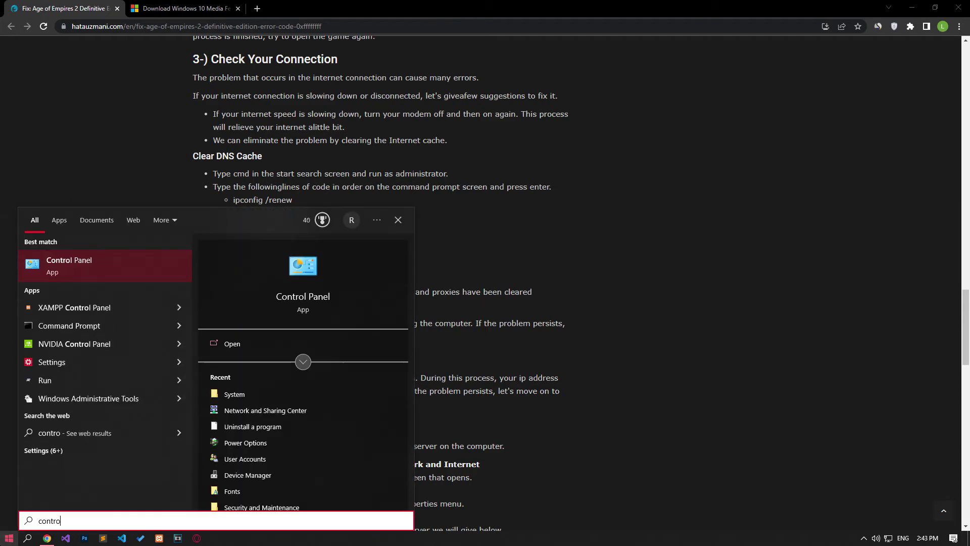
click(98, 262)
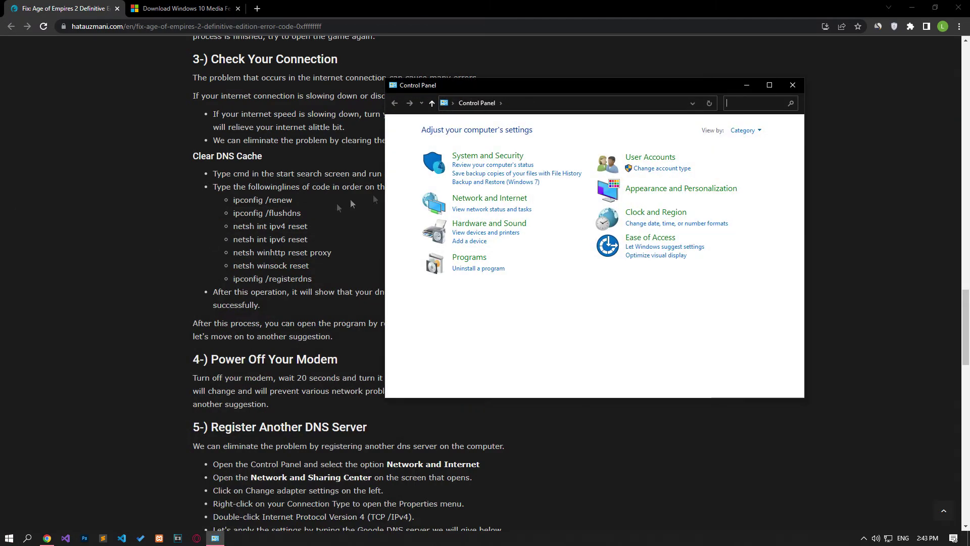
click(492, 199)
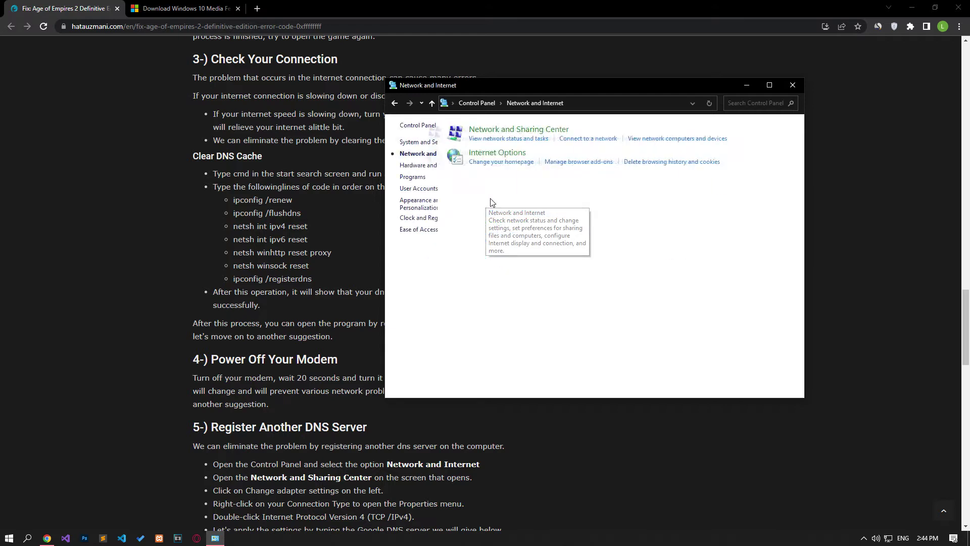
click(561, 131)
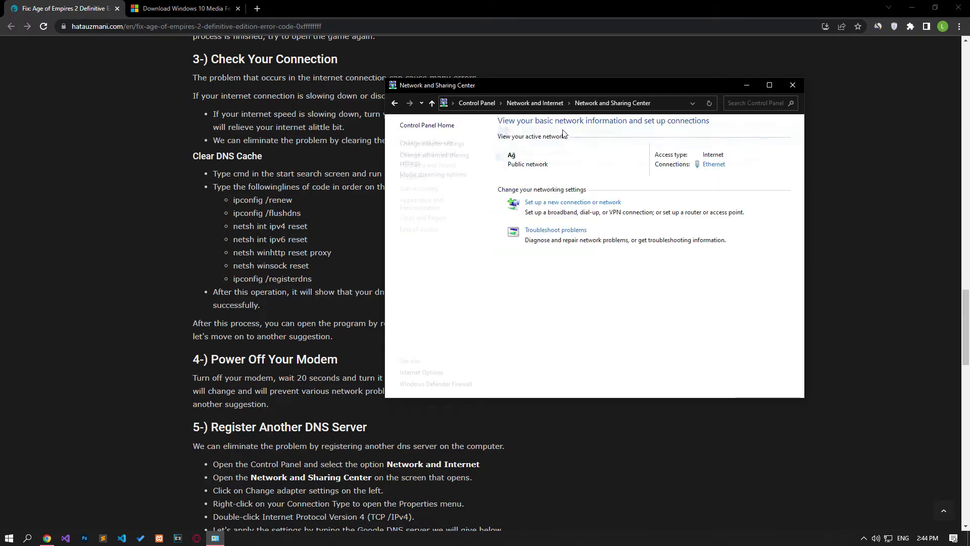
click(714, 164)
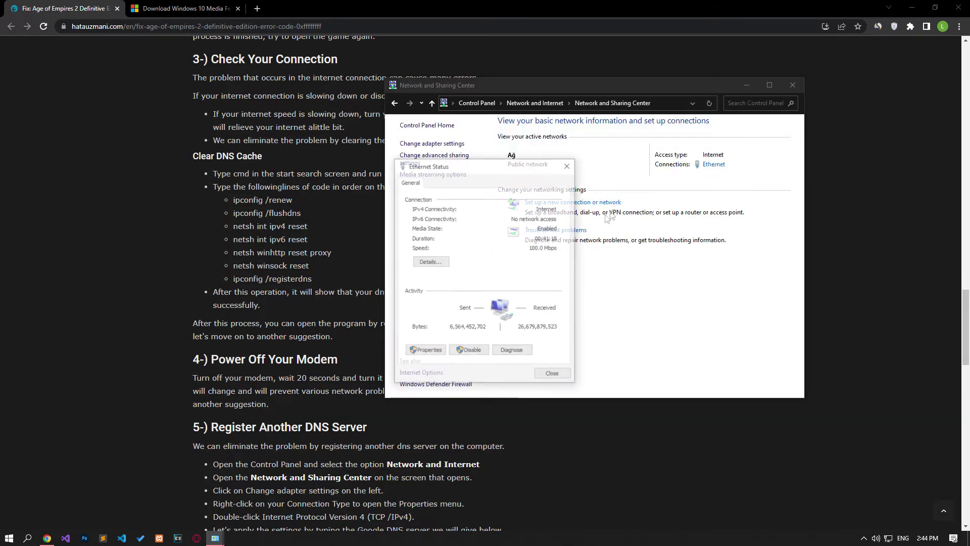
click(426, 351)
Set TCP/IPv4 DNS servers to 8.8.8.8 and 8.8.4.4 and save
click(493, 291)
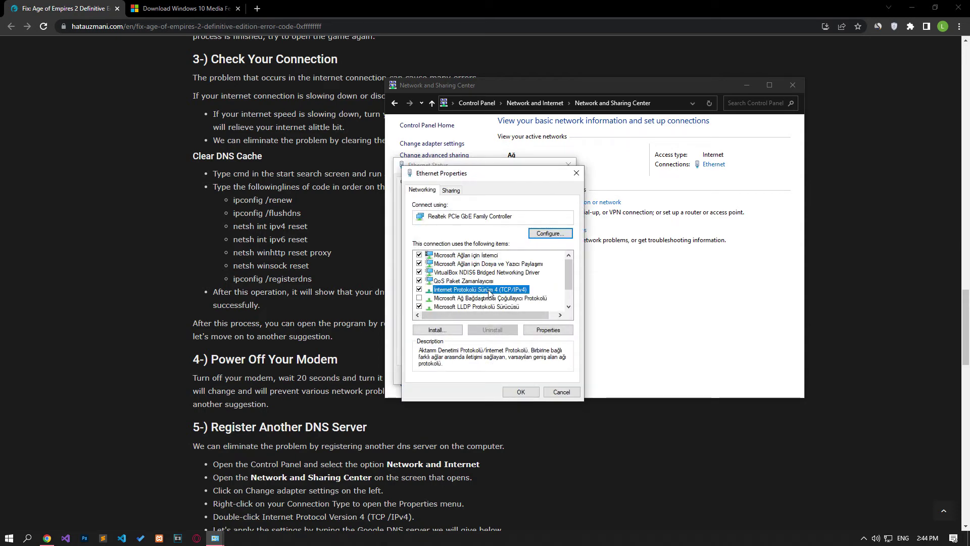
double_click(493, 292)
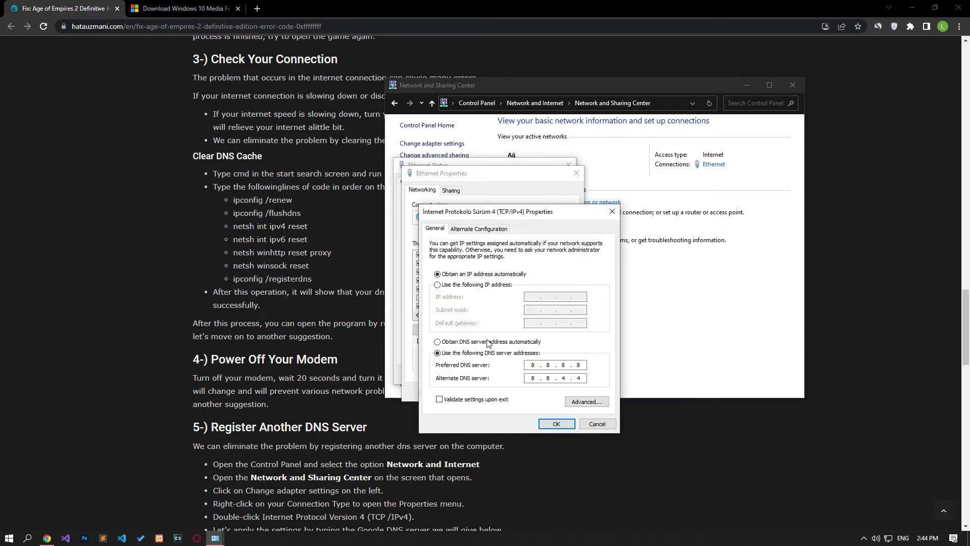
click(484, 353)
text(8.8.8.8)
click(556, 424)
Disable TCP/IPv6 on Ethernet, apply, and close the network windows
click(419, 288)
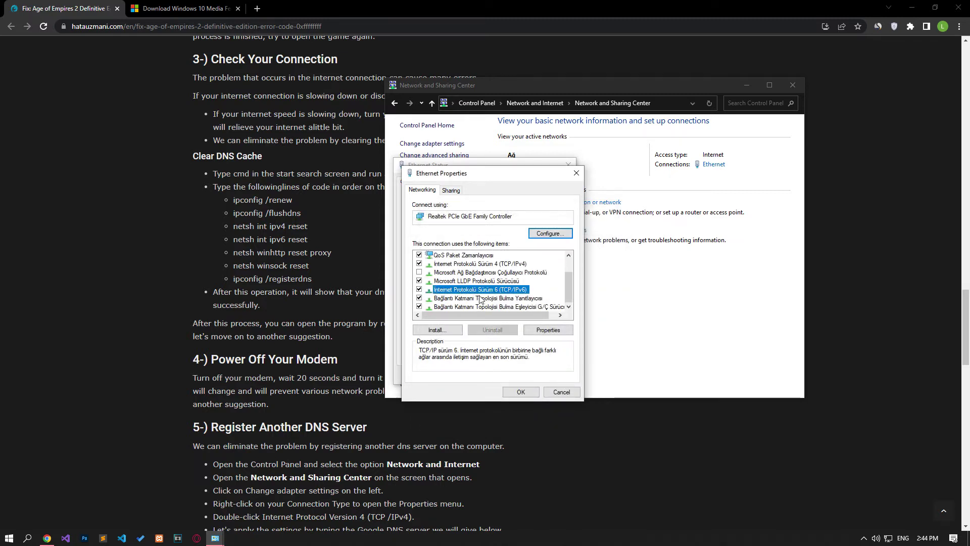
click(418, 290)
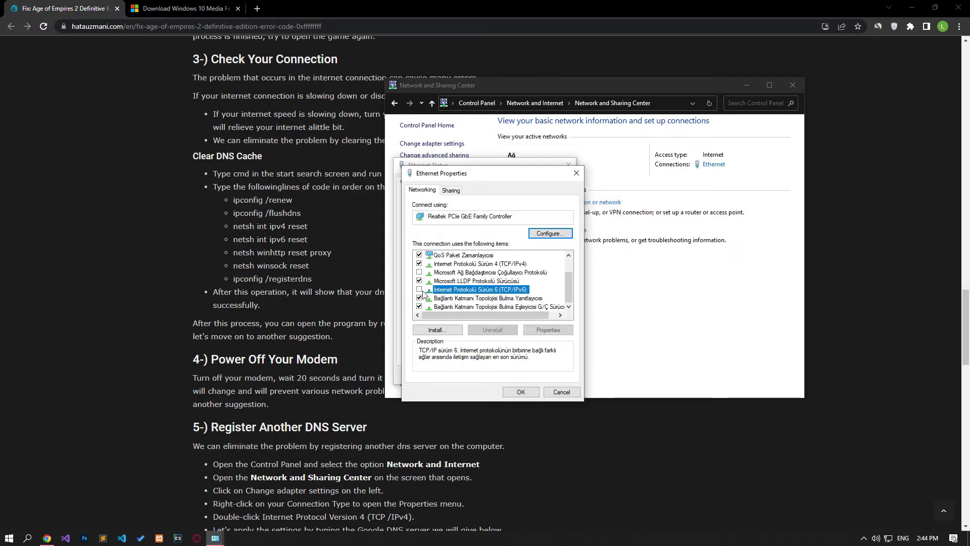
click(520, 392)
click(551, 375)
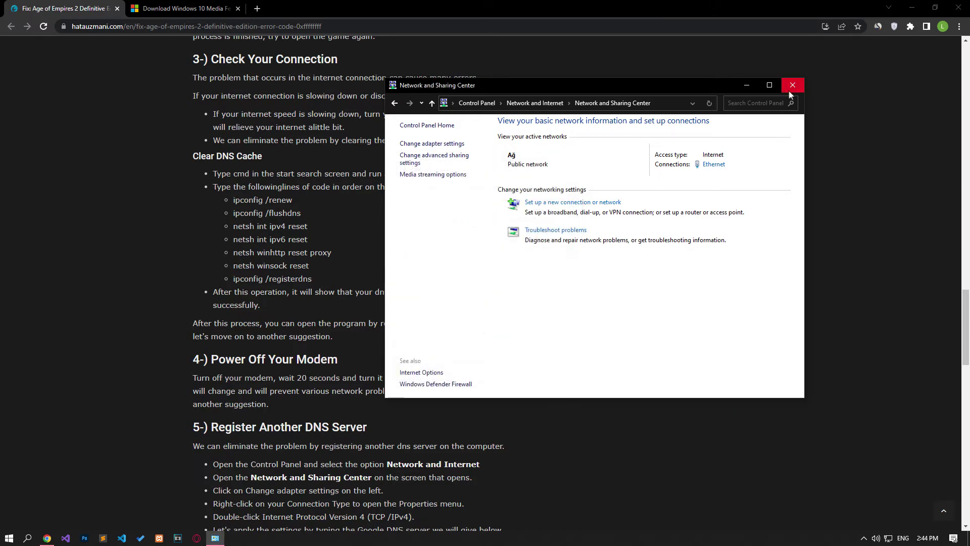
click(791, 86)
key(super)
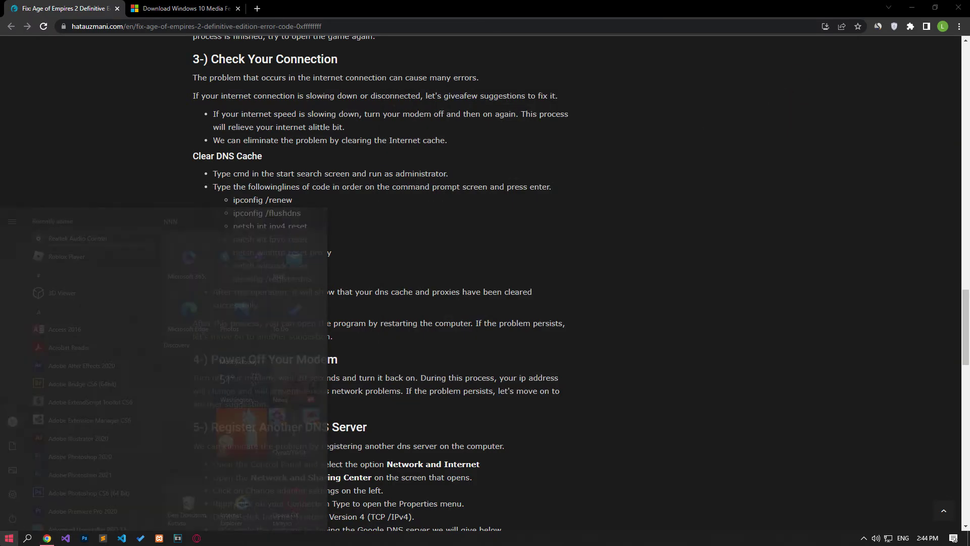
Start an admin Command Prompt and run ipconfig /renew plus the netsh IPv4 and IPv6 resets
text(cmd)
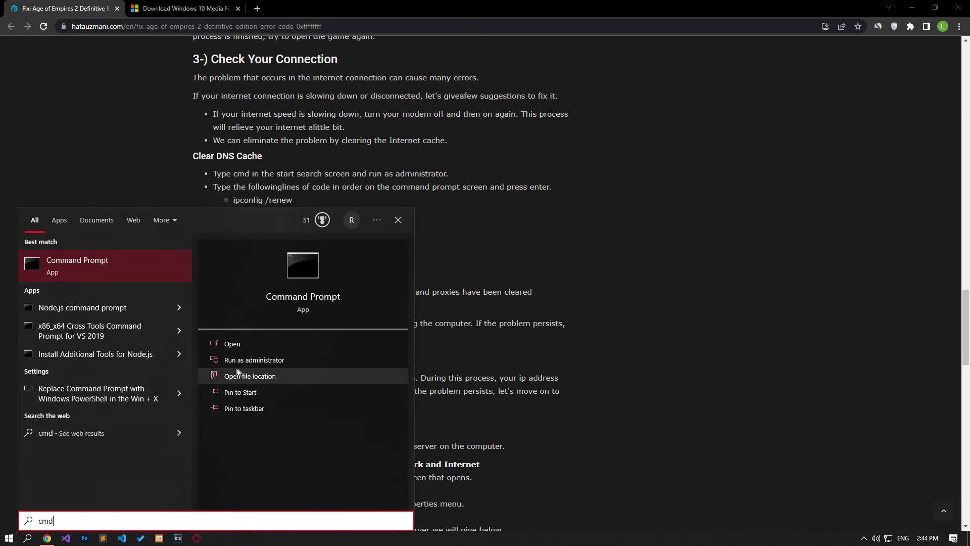
click(250, 363)
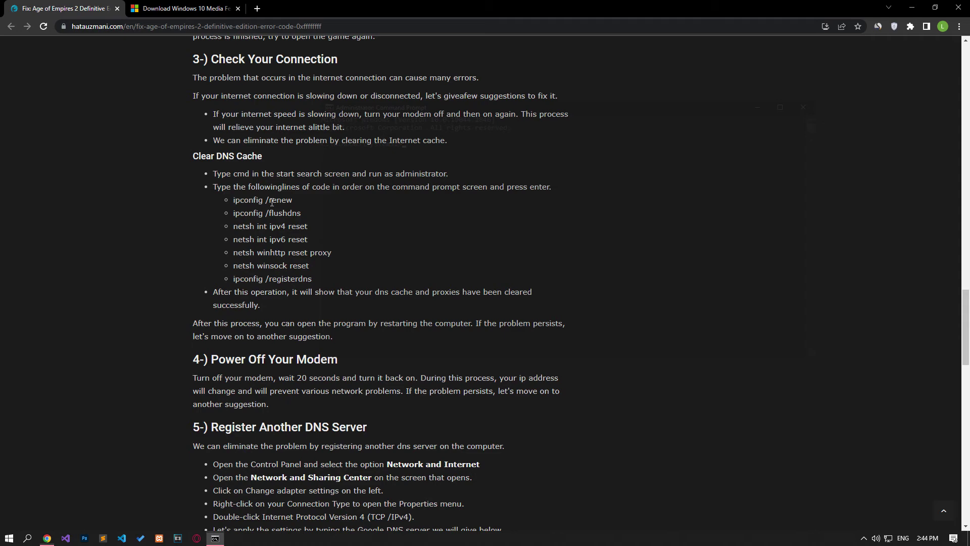
triple_click(271, 202)
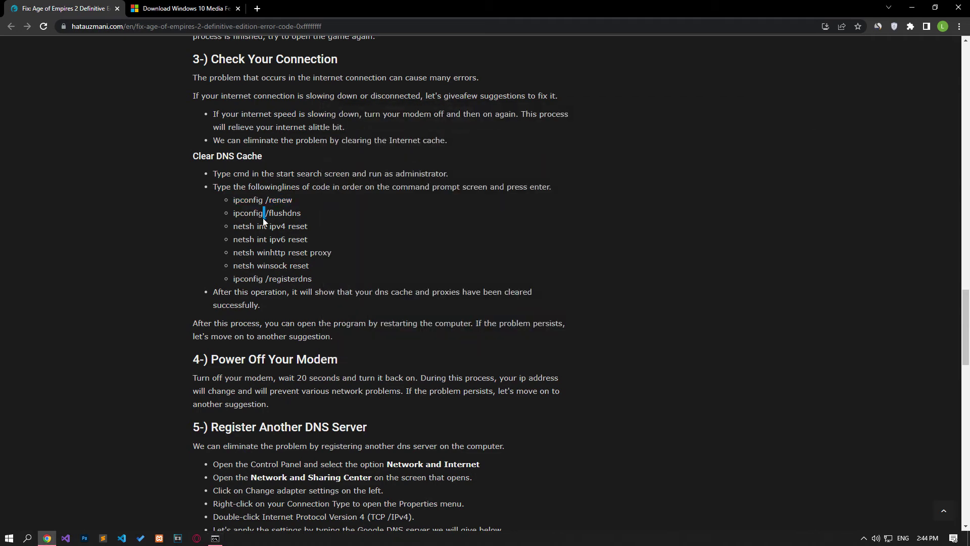
triple_click(262, 227)
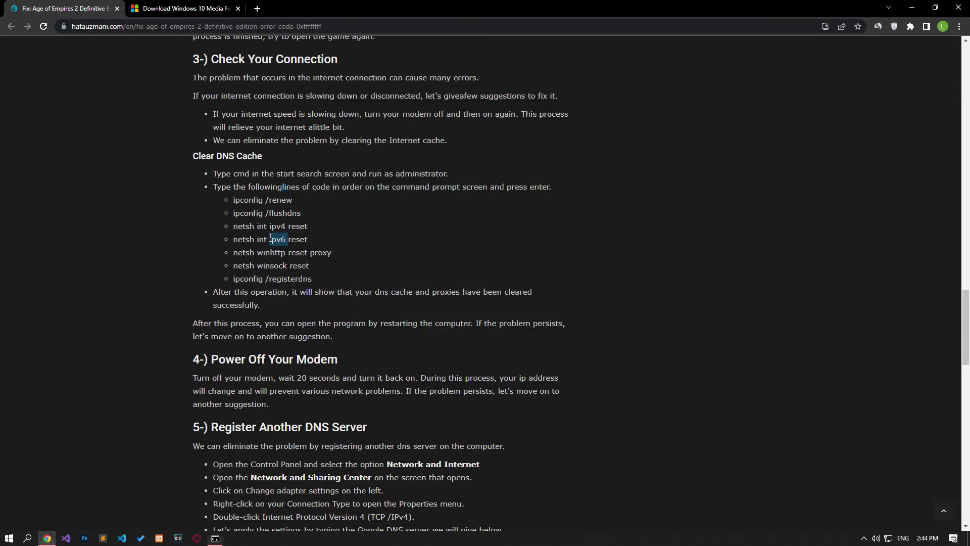
triple_click(271, 240)
Run netsh winhttp reset proxy, netsh winsock reset and ipconfig /registerdns, then close Command Prompt
triple_click(273, 253)
triple_click(271, 266)
triple_click(276, 280)
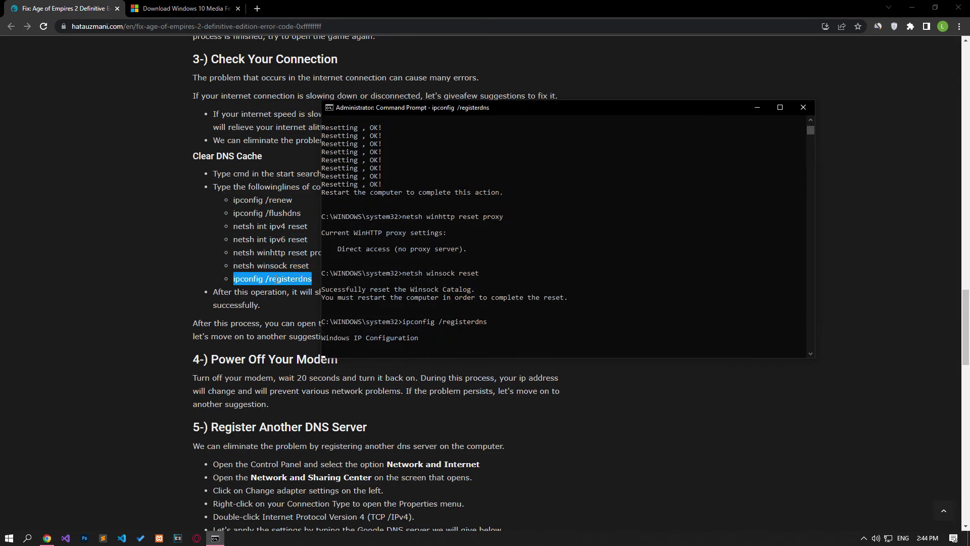
click(803, 107)
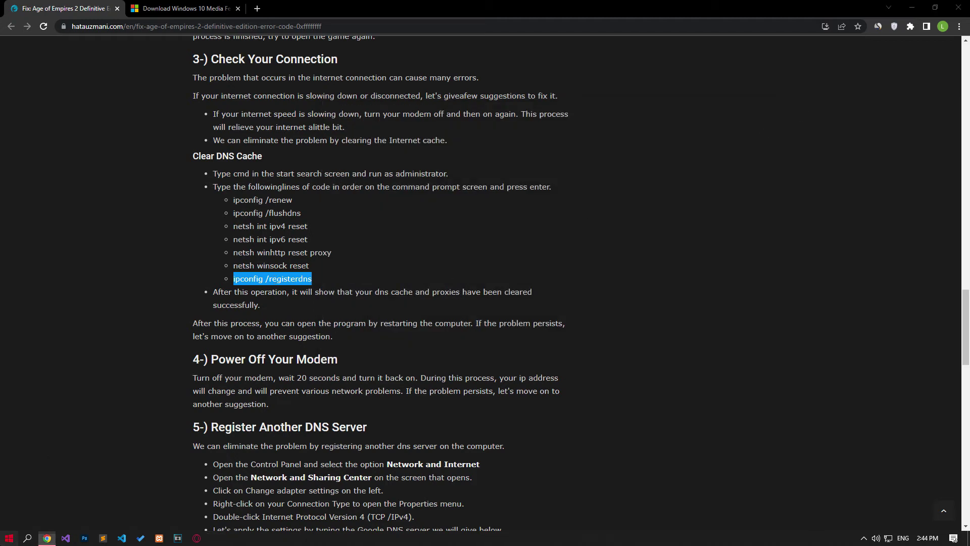
click(9, 538)
Bring the Chrome article back to its Register Another DNS Server and Media Feature Pack sections
click(13, 518)
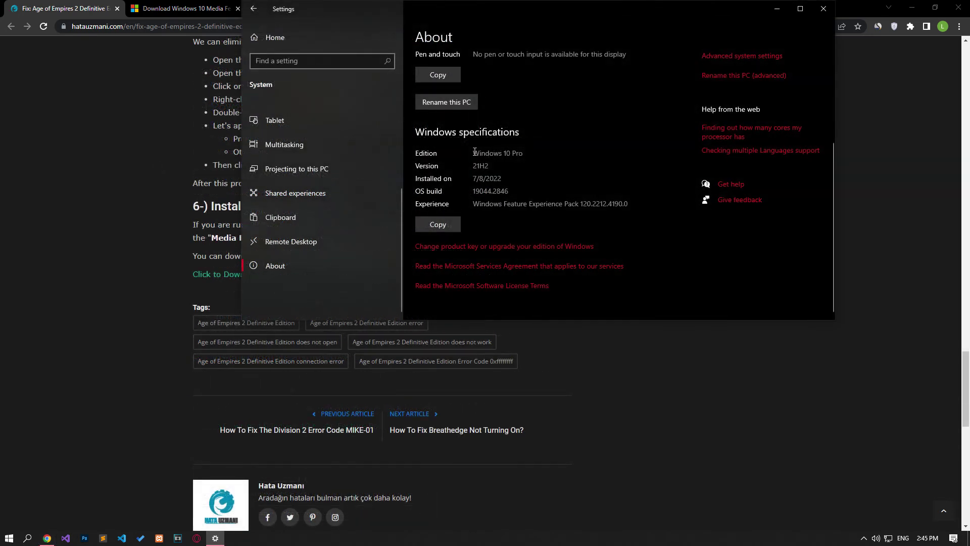
Confirm Windows 10 Pro on the About page, then highlight 'N or KN' in the article
drag(474, 153, 526, 158)
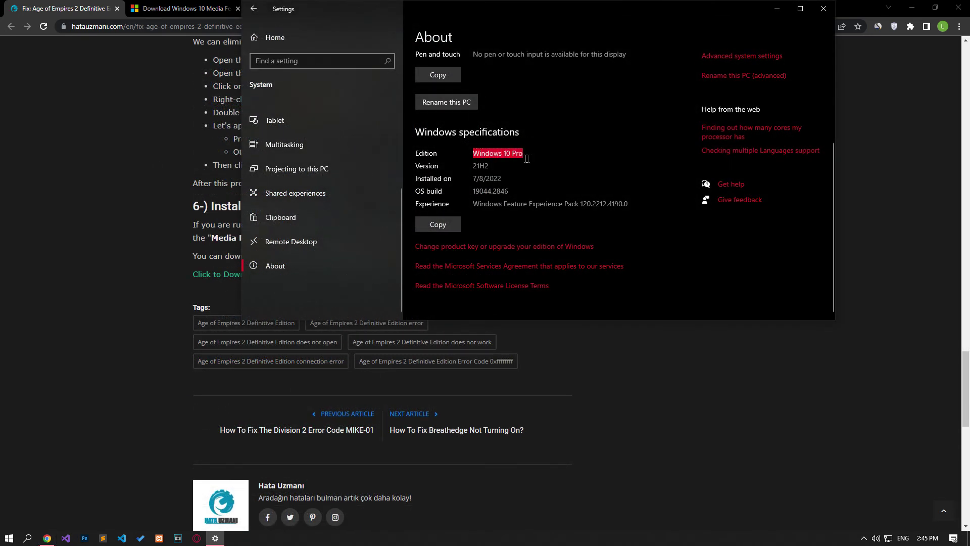
click(213, 236)
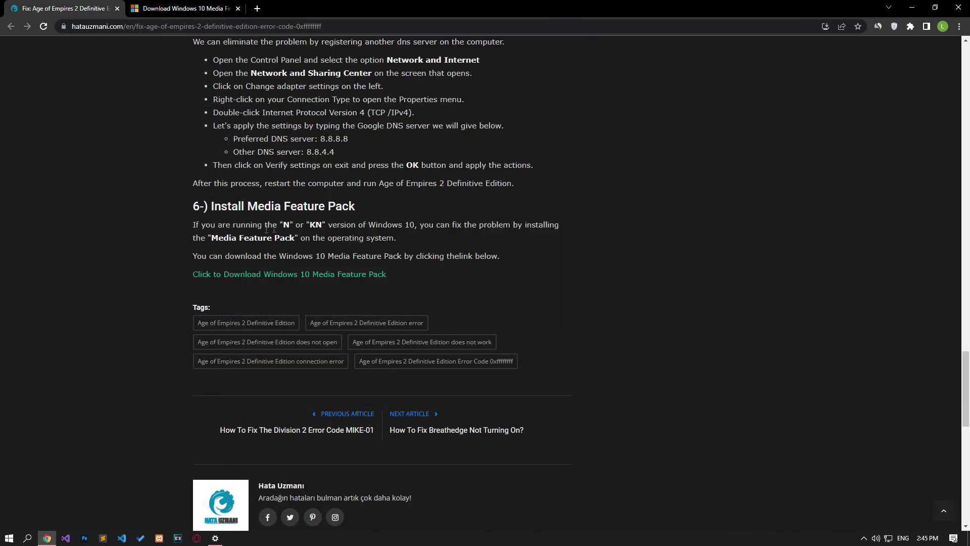
drag(283, 225, 311, 227)
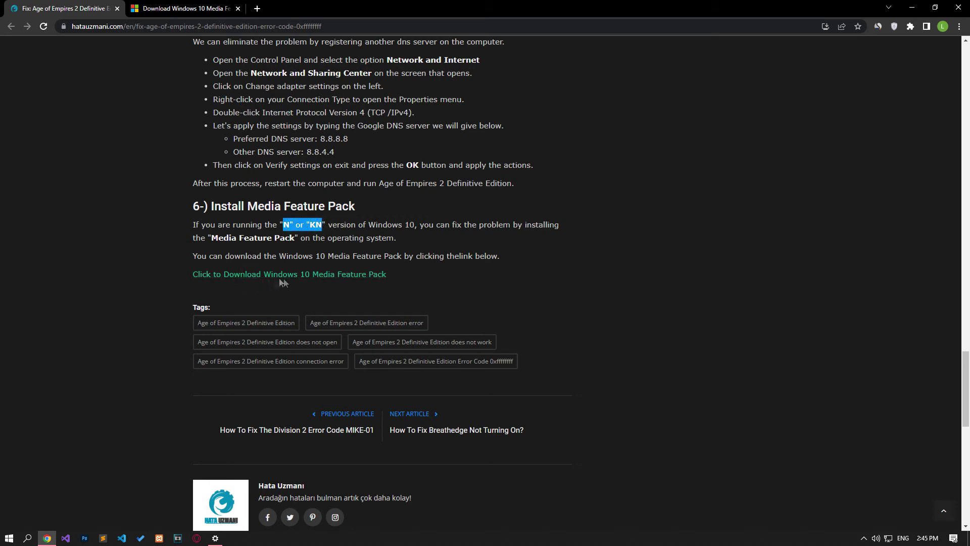
click(186, 8)
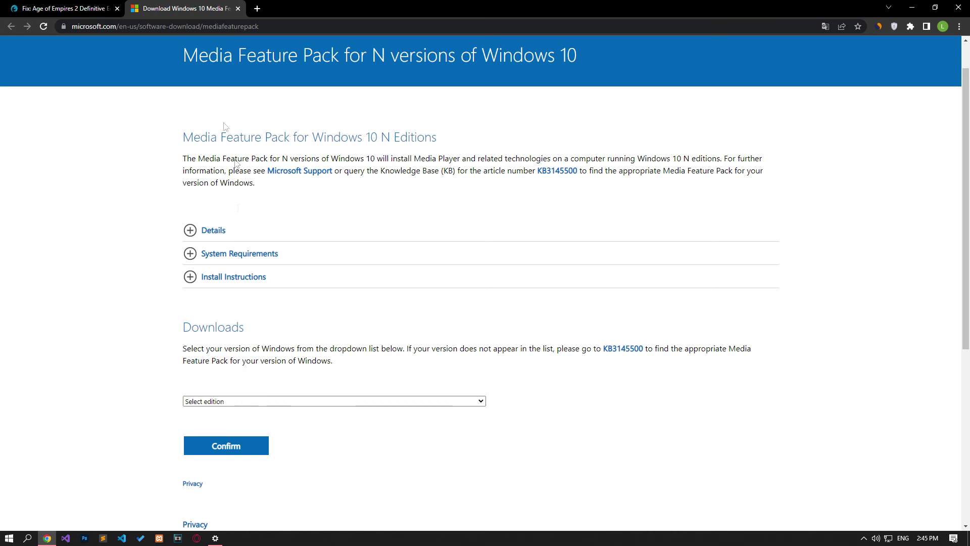
Choose Media Feature Pack-Version 1903 (May 2019) from the edition dropdown
scroll(228, 312, down, 2)
click(230, 300)
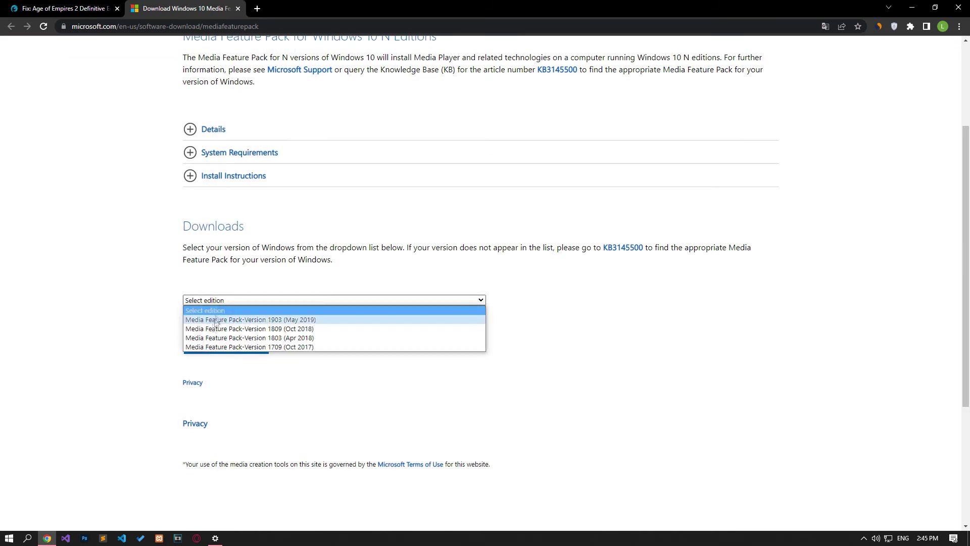
click(255, 319)
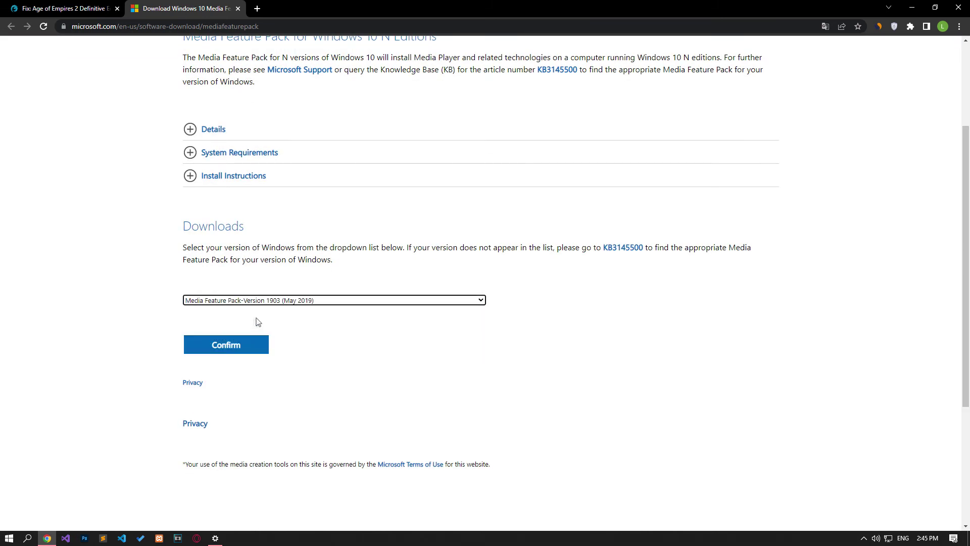